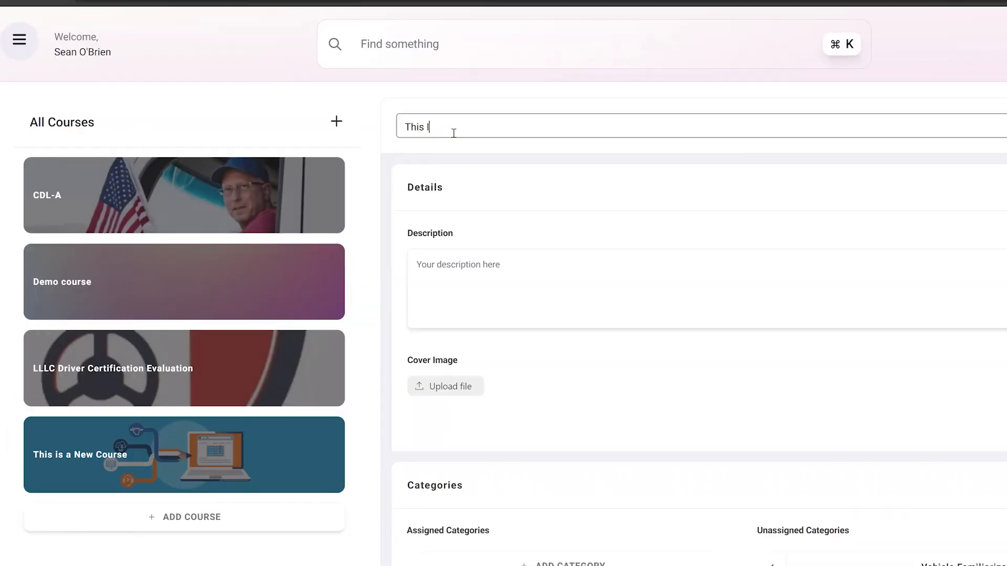
Create and publish a course titled This Is A New Course with the description New Course Description and an e-learning cover image
{"action": "type", "text": "Is A New Course"}
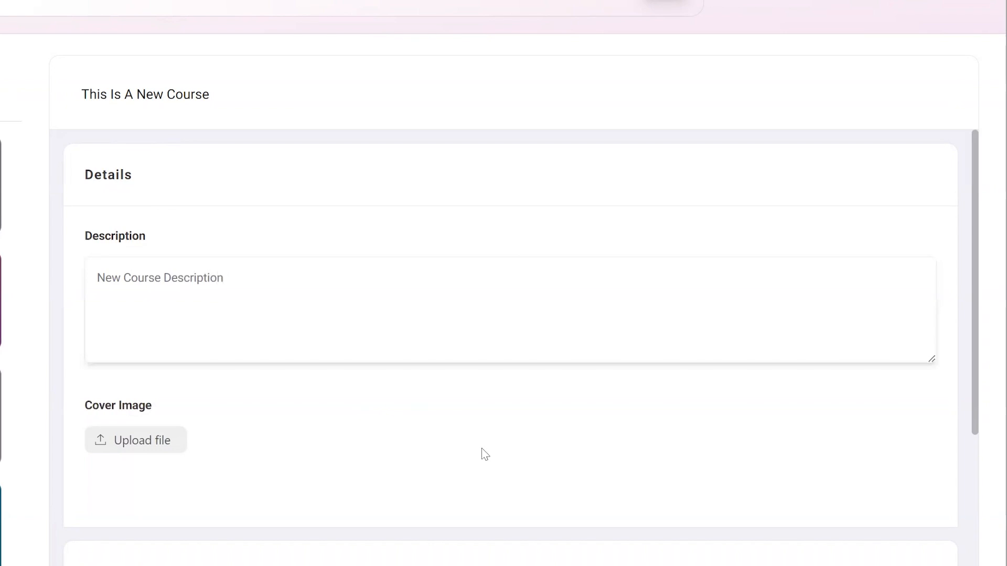
{"action": "left_click", "coordinate": [167, 452]}
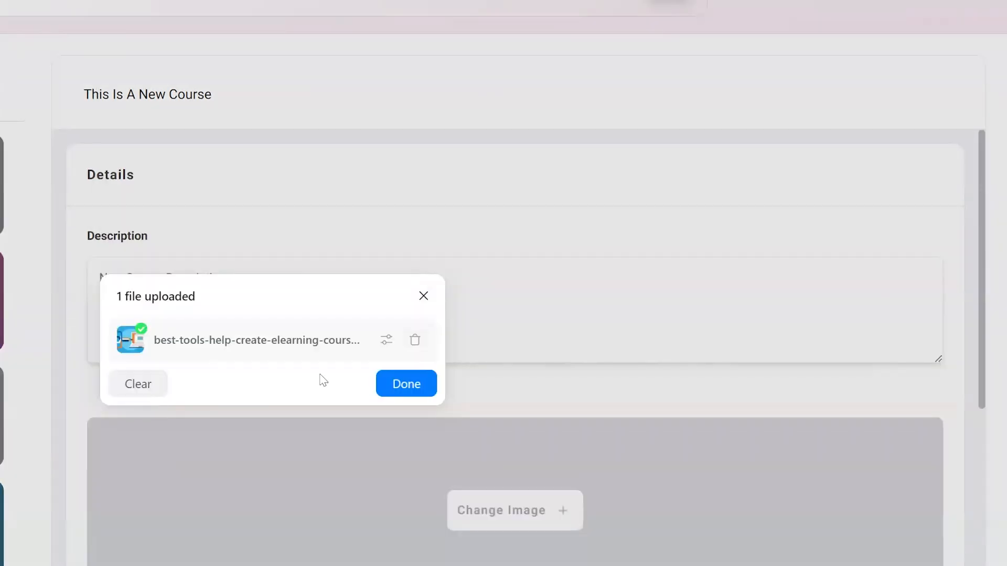
{"action": "left_click", "coordinate": [417, 387]}
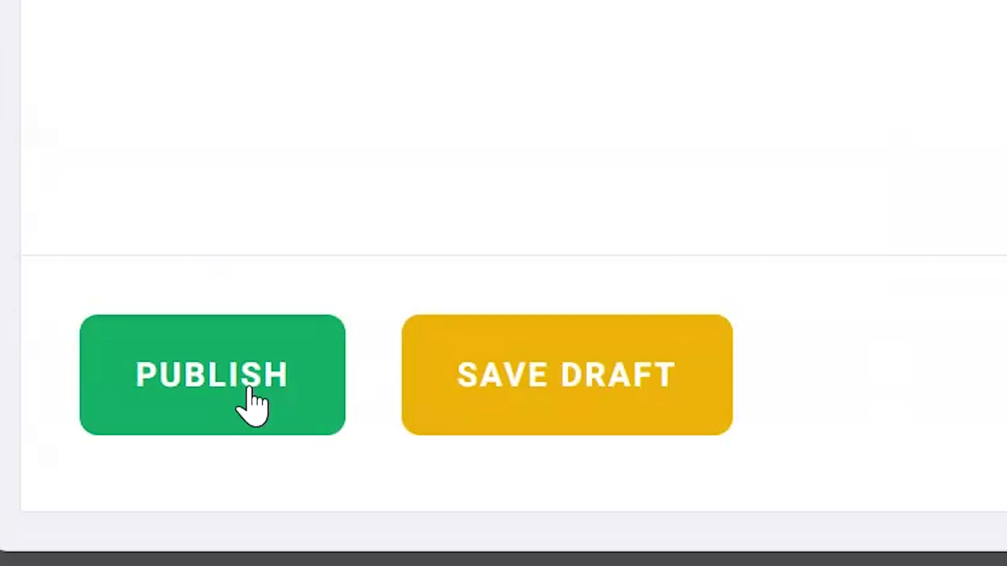
{"action": "left_click", "coordinate": [251, 404]}
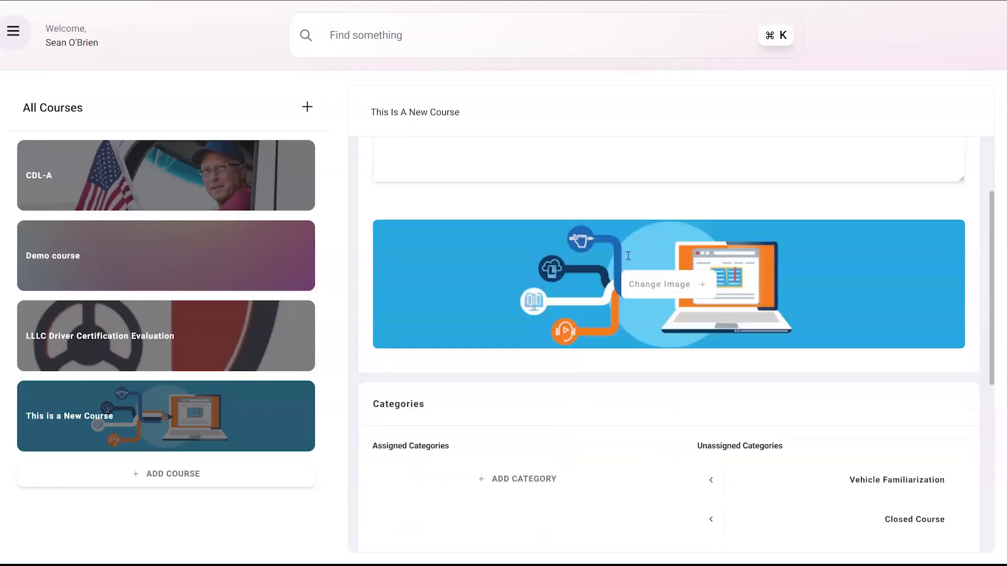
Assign the Vehicle Familiarization category to the new course and unassign it again
{"action": "scroll", "coordinate": [628, 256], "scroll_direction": "down", "scroll_amount": 5}
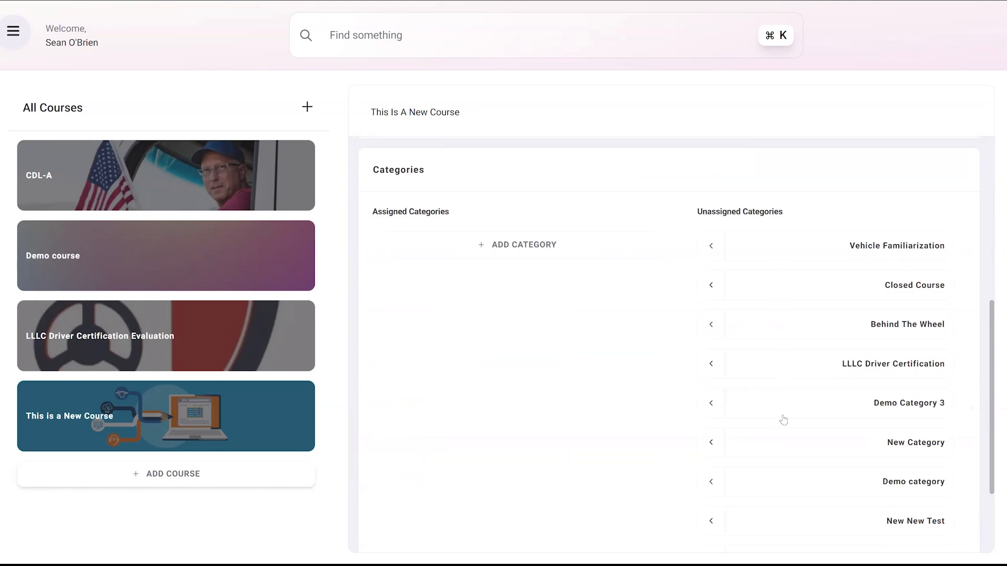
{"action": "left_click", "coordinate": [711, 247]}
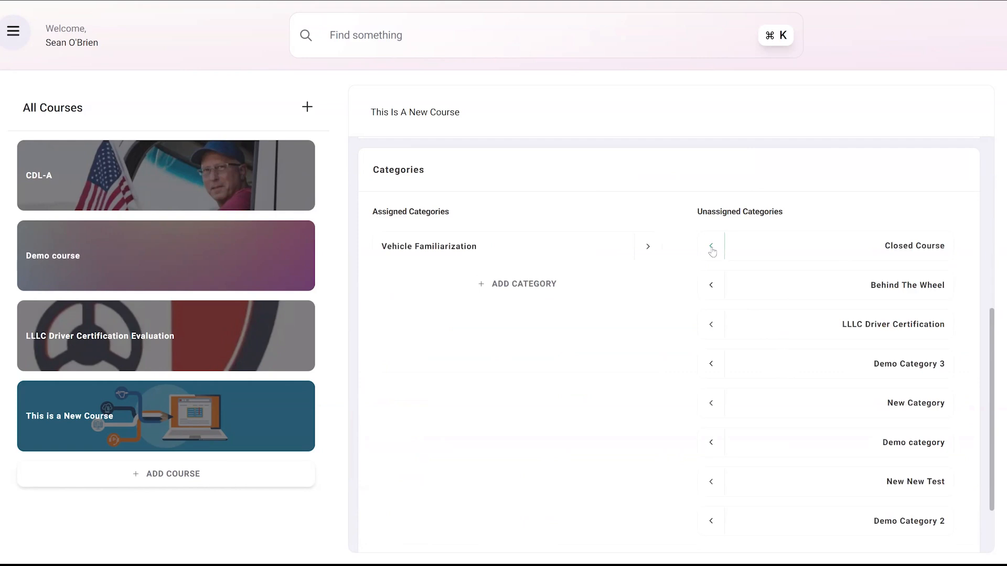
{"action": "left_click", "coordinate": [647, 247]}
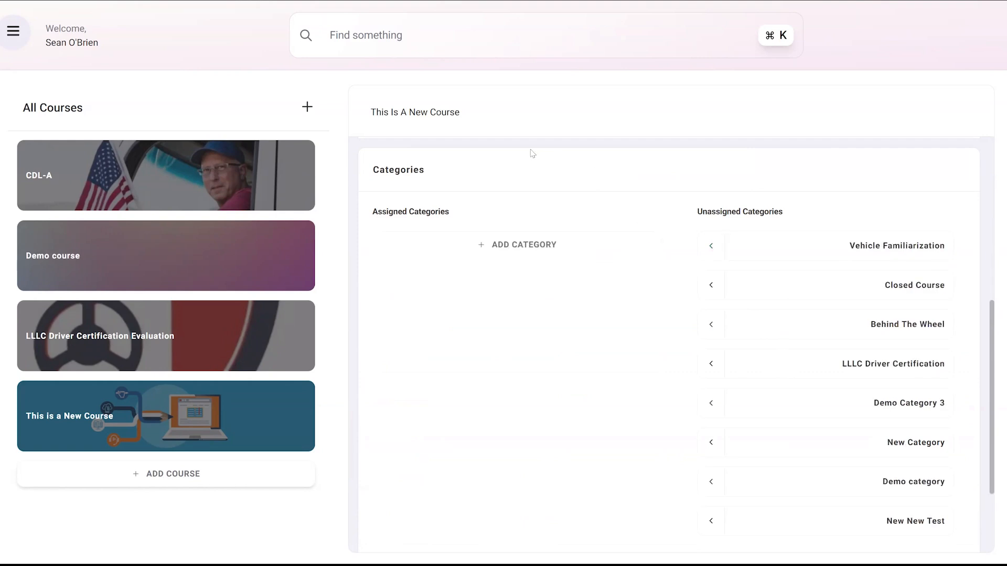
Start a new category for the course and title it New Category
{"action": "left_click", "coordinate": [513, 254]}
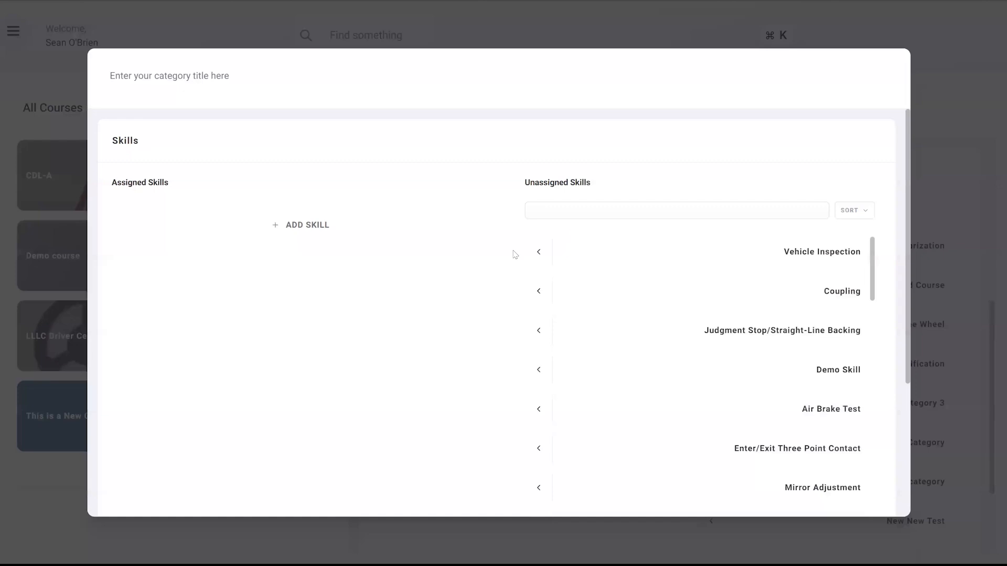
{"action": "left_click", "coordinate": [220, 76]}
{"action": "type", "text": "New Category"}
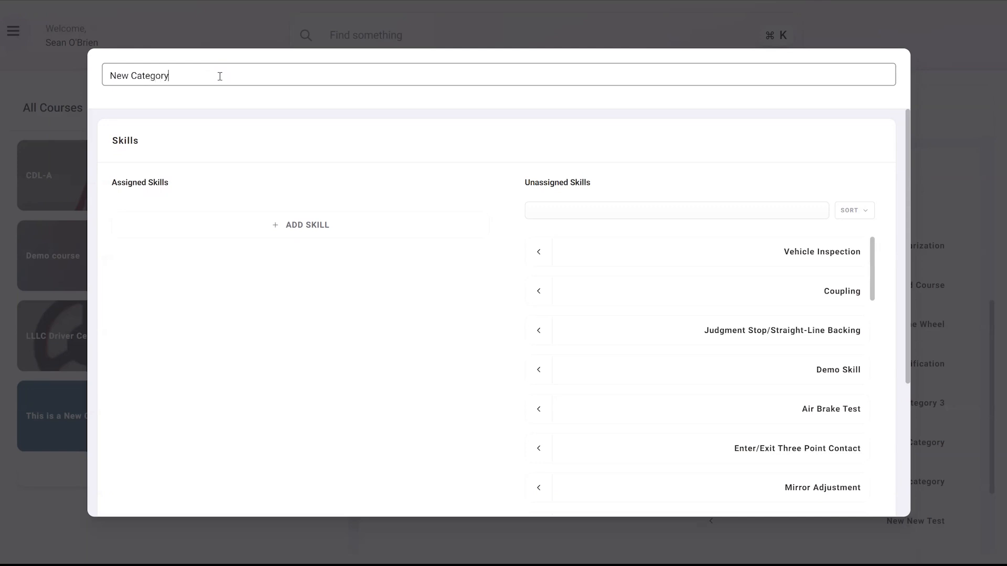
{"action": "key", "text": "Return"}
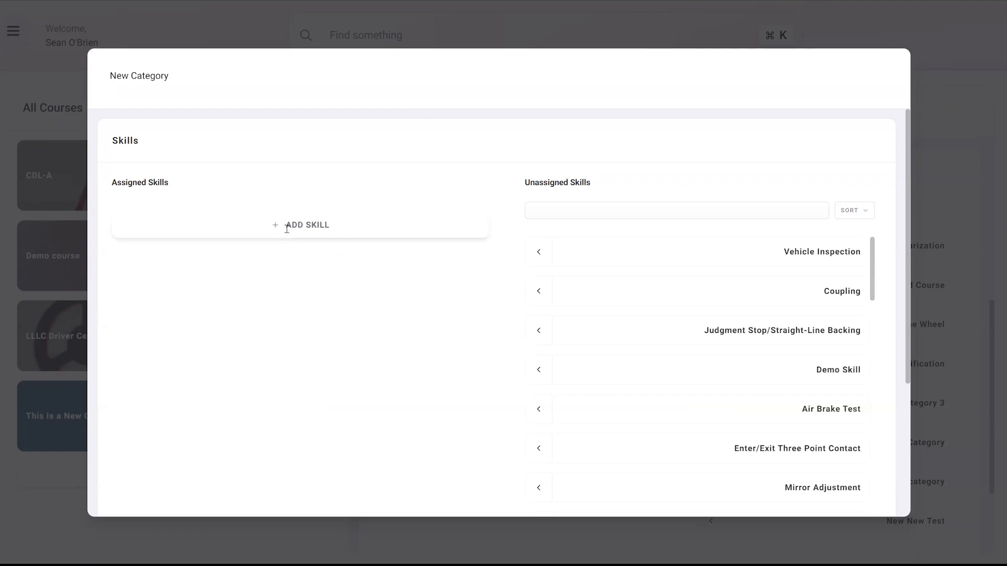
Add a skill to the category, titled New Skill, with the description New Skill Description
{"action": "left_click", "coordinate": [287, 229]}
{"action": "left_click", "coordinate": [357, 88]}
{"action": "type", "text": "N"}
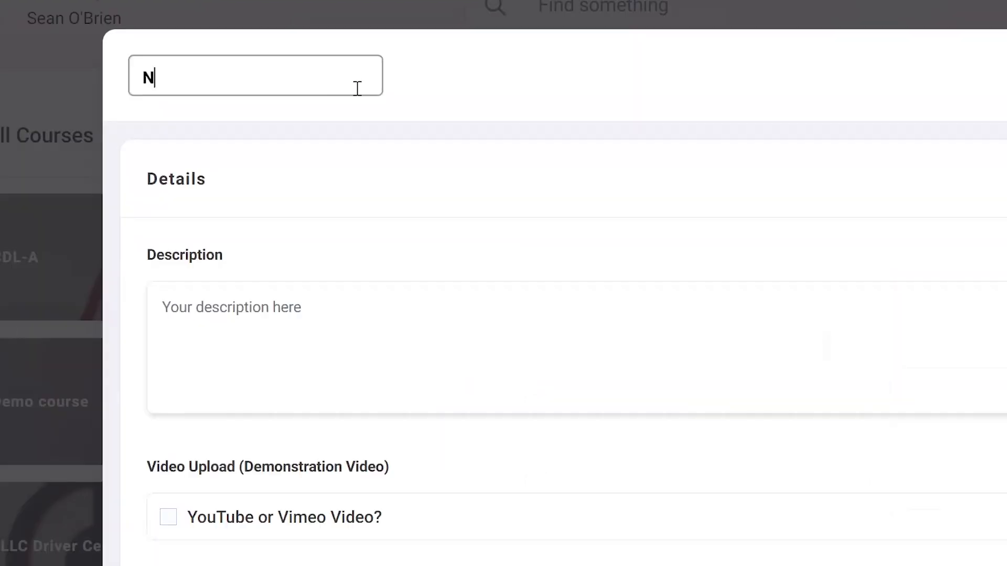
{"action": "type", "text": "ew Skill"}
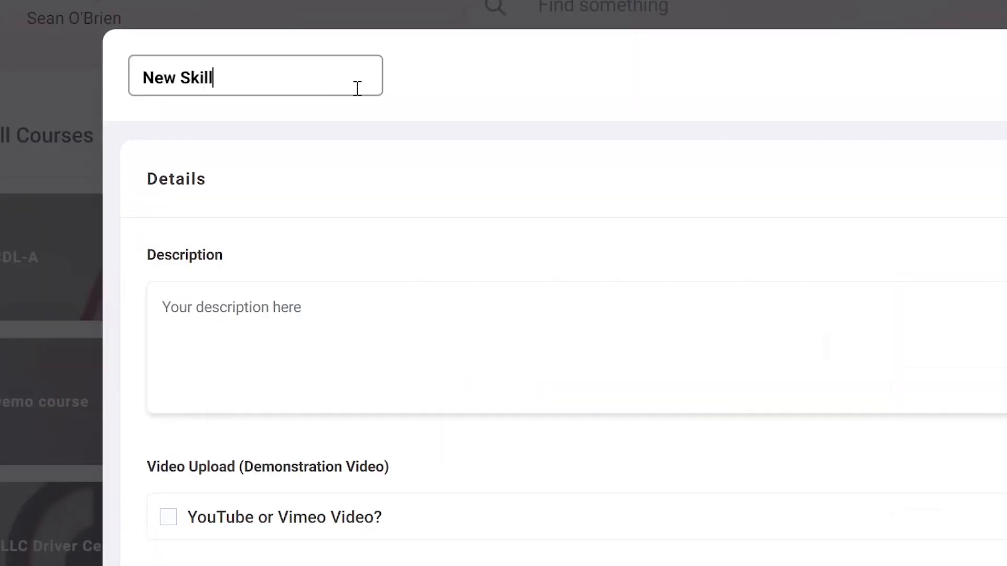
{"action": "left_click", "coordinate": [321, 319]}
{"action": "type", "text": "New Skill De"}
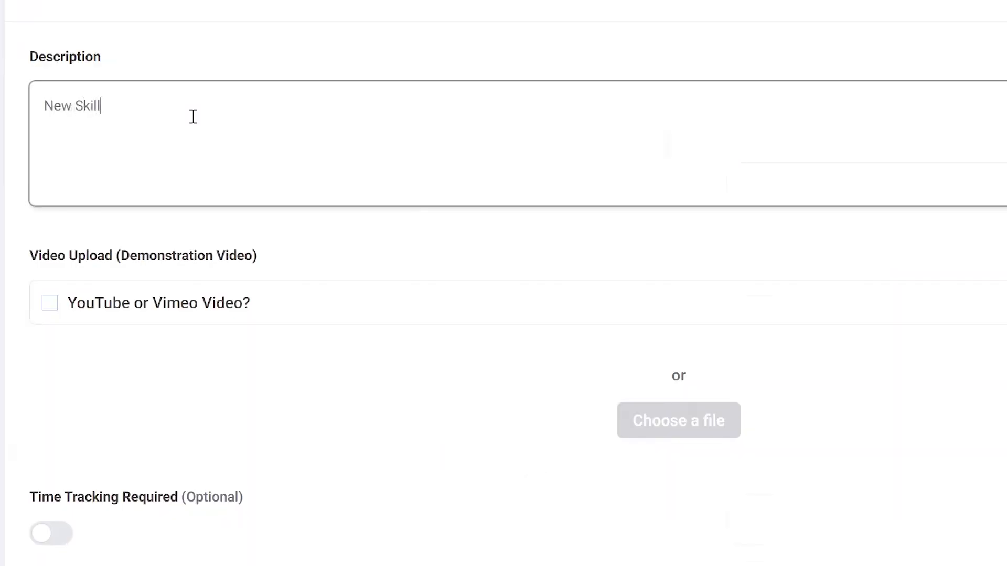
{"action": "type", "text": "scription"}
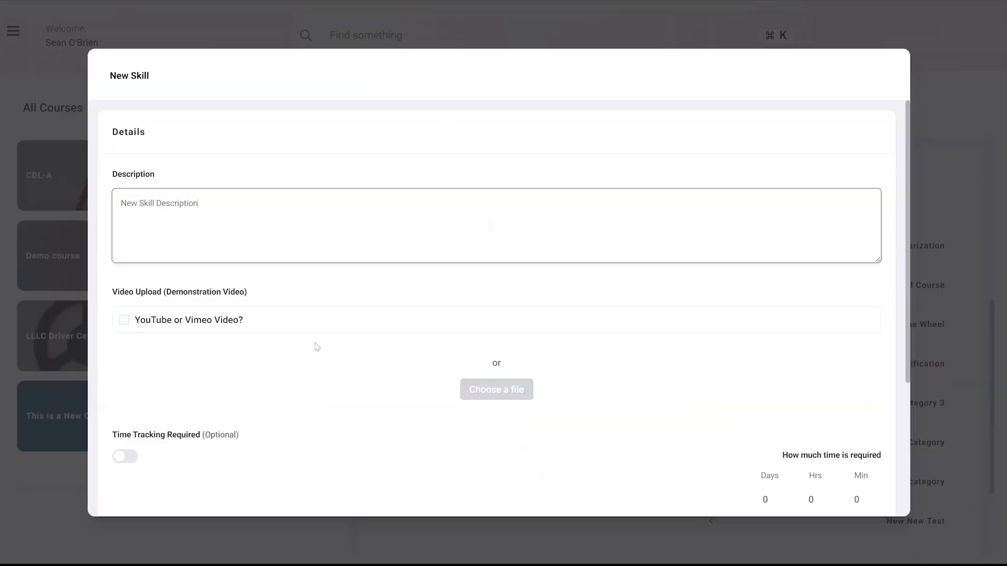
Turn on required time tracking for the skill and open its required hours and minutes for editing
{"action": "scroll", "coordinate": [315, 346], "scroll_direction": "down", "scroll_amount": 3}
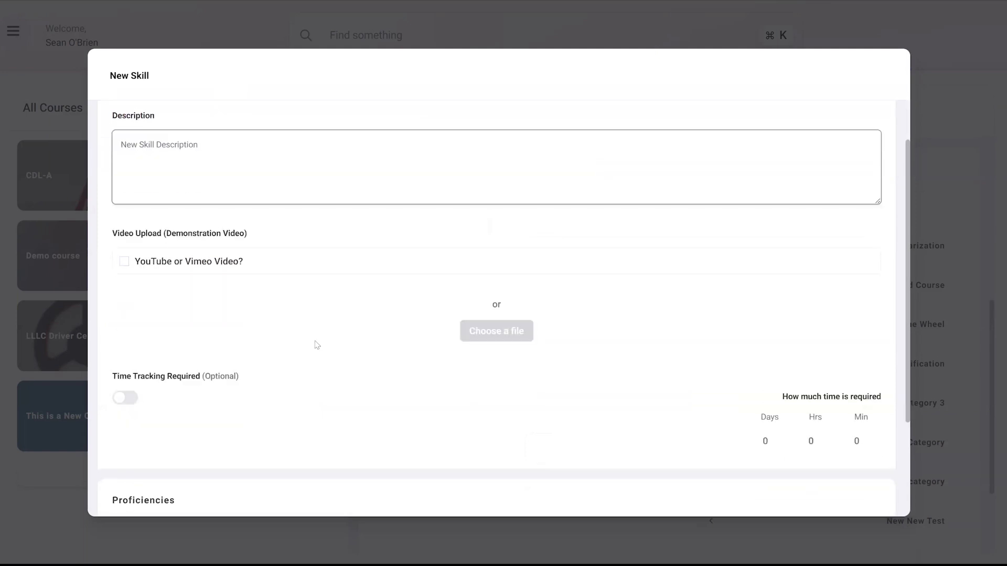
{"action": "left_click", "coordinate": [128, 342]}
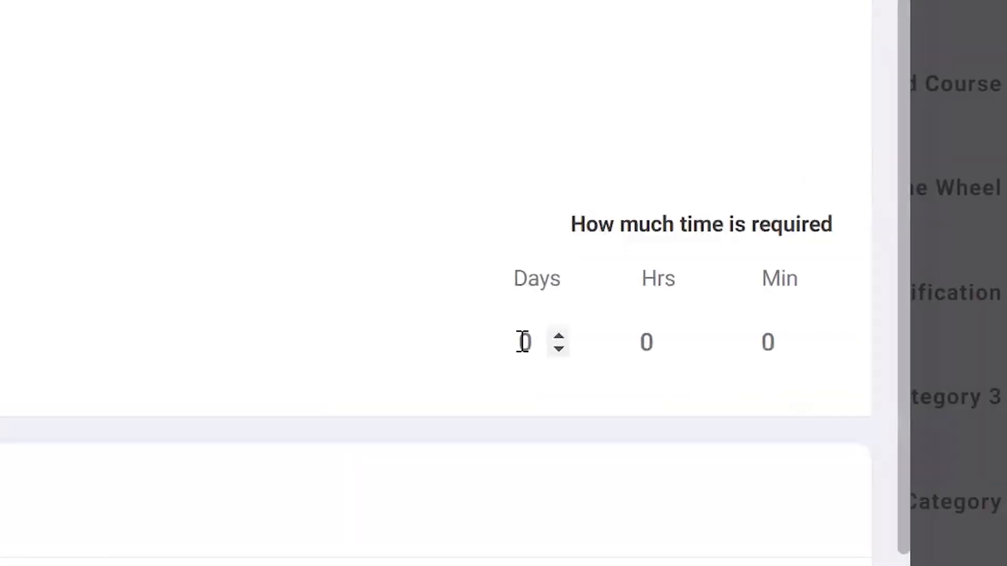
{"action": "left_click", "coordinate": [768, 384]}
{"action": "left_click", "coordinate": [634, 337]}
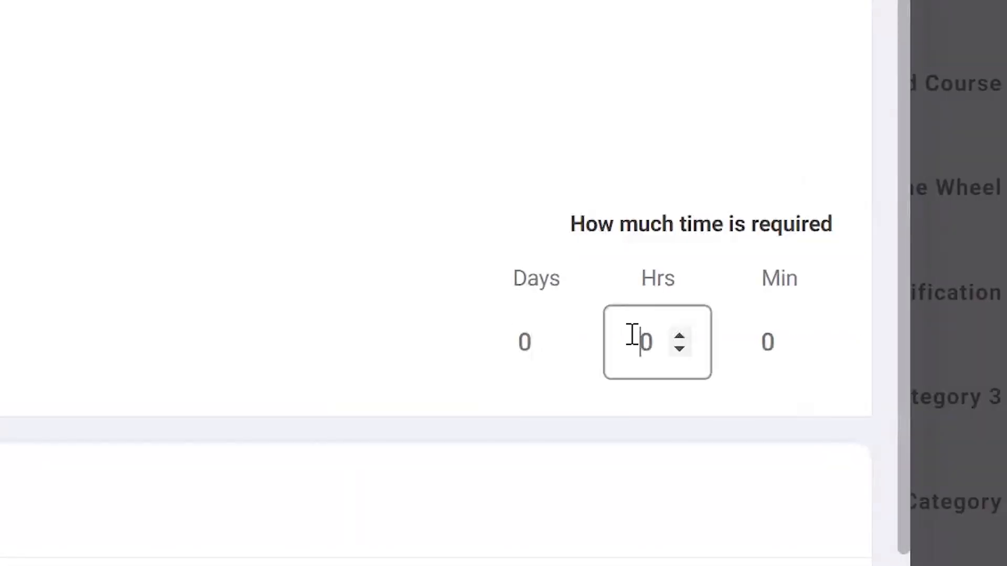
{"action": "left_click", "coordinate": [759, 338]}
Add the proficiencies New Proficiency and Another One to the skill and publish the skill
{"action": "scroll", "coordinate": [456, 314], "scroll_direction": "down", "scroll_amount": 2}
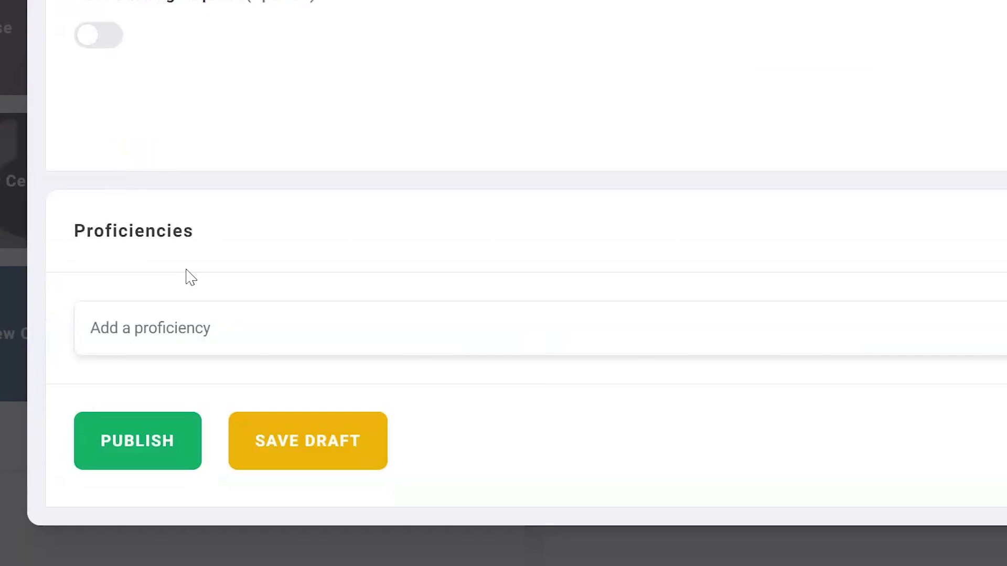
{"action": "left_click", "coordinate": [191, 337]}
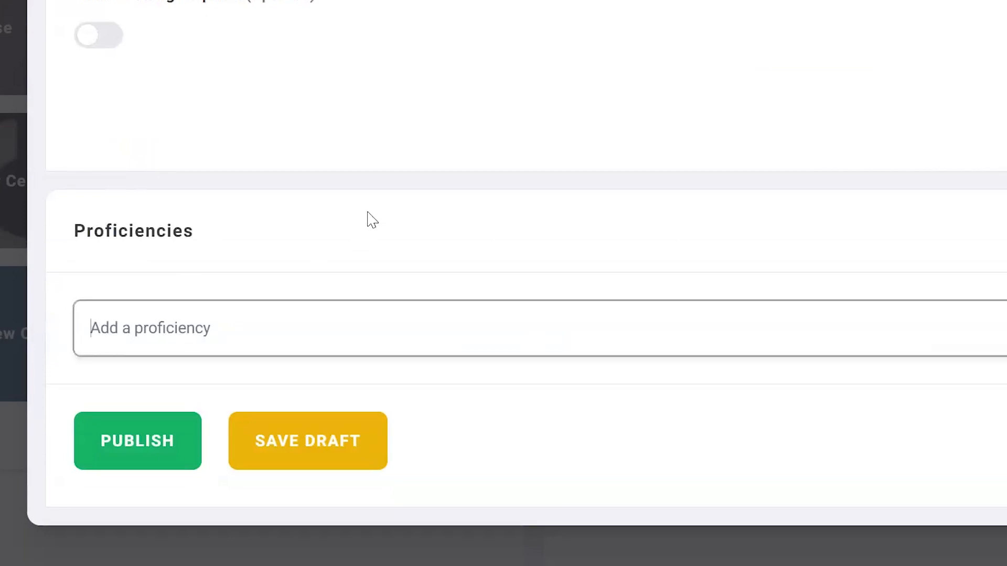
{"action": "type", "text": "New Profic"}
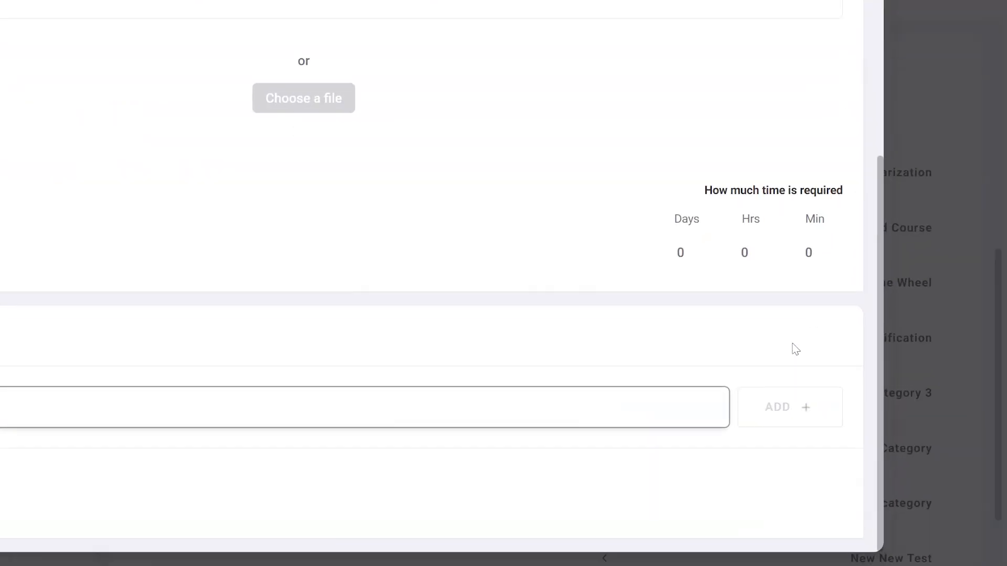
{"action": "left_click", "coordinate": [799, 435]}
{"action": "type", "text": "Another One"}
{"action": "key", "text": "Return"}
{"action": "scroll", "coordinate": [317, 369], "scroll_direction": "down", "scroll_amount": 3}
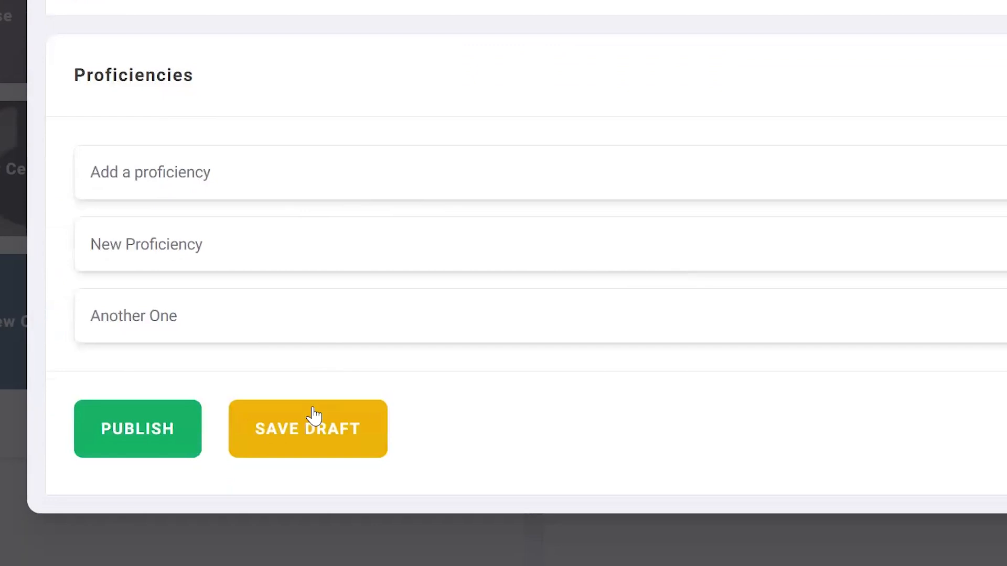
{"action": "left_click", "coordinate": [140, 433]}
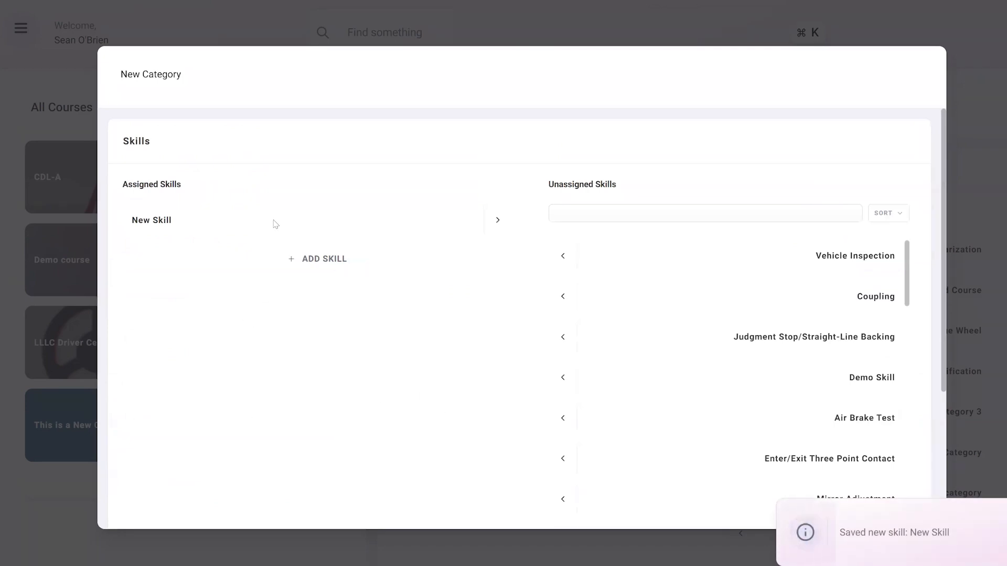
Publish the category New Category with New Skill assigned to it
{"action": "left_click", "coordinate": [179, 74]}
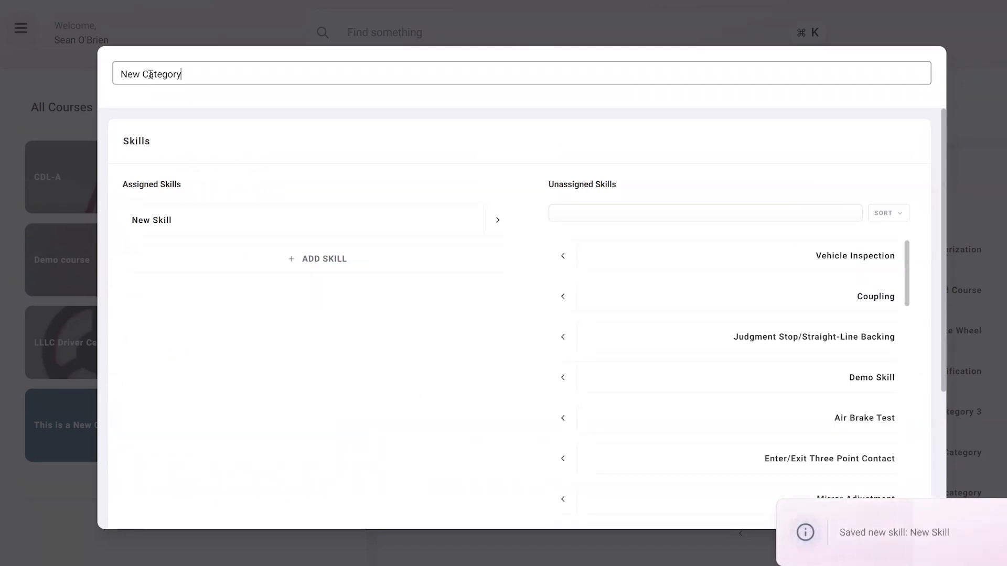
{"action": "left_click_drag", "start_coordinate": [181, 74], "coordinate": [118, 74]}
{"action": "scroll", "coordinate": [313, 242], "scroll_direction": "down", "scroll_amount": 4}
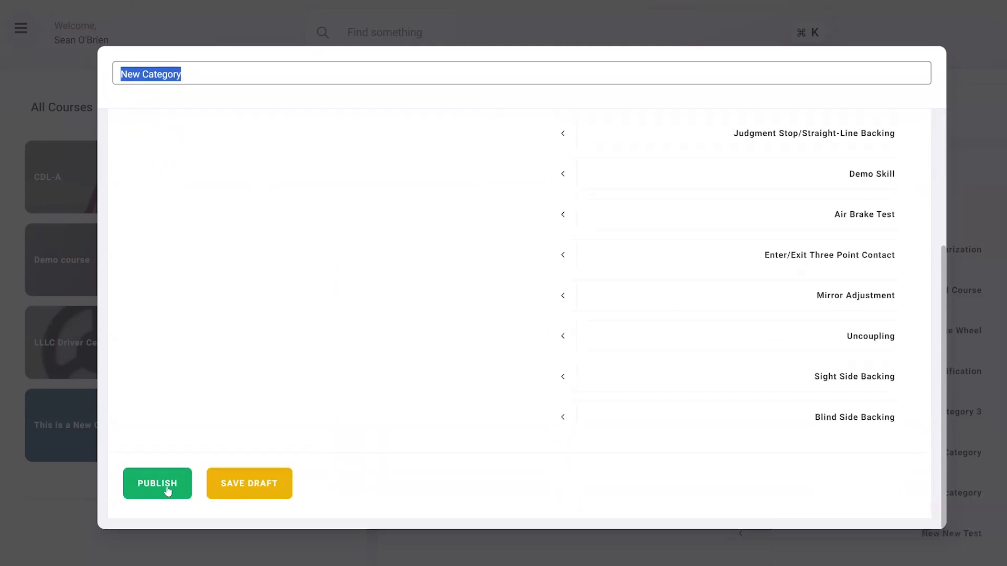
{"action": "left_click", "coordinate": [168, 491]}
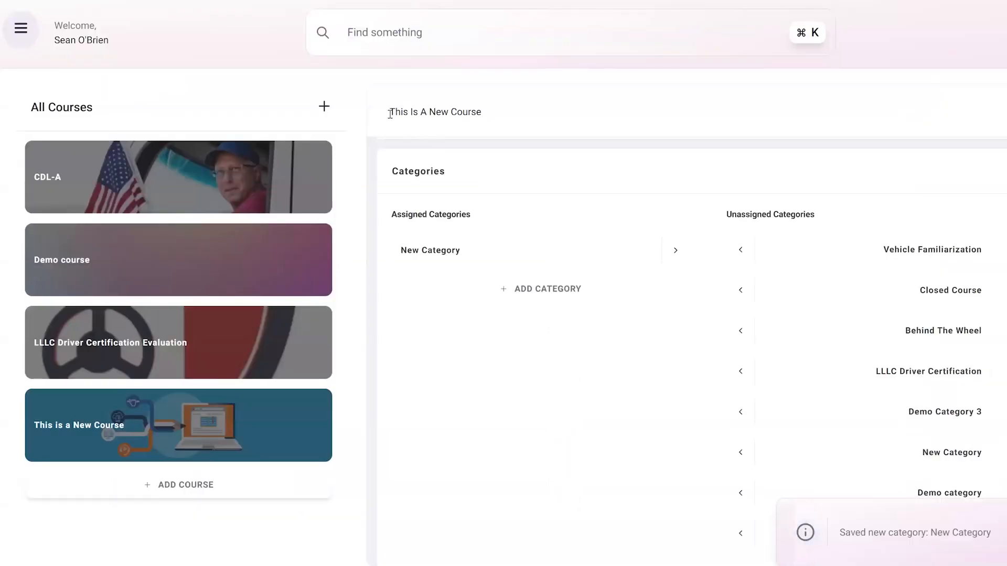
Publish the course This Is A New Course with New Category assigned, and review its details and categories
{"action": "left_click_drag", "start_coordinate": [389, 110], "coordinate": [492, 111]}
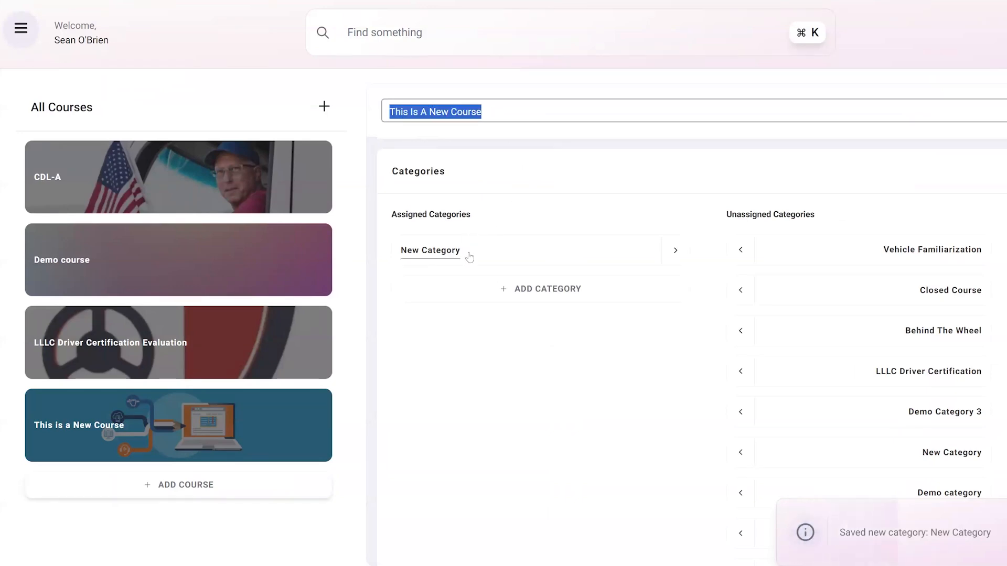
{"action": "scroll", "coordinate": [512, 236], "scroll_direction": "down", "scroll_amount": 2}
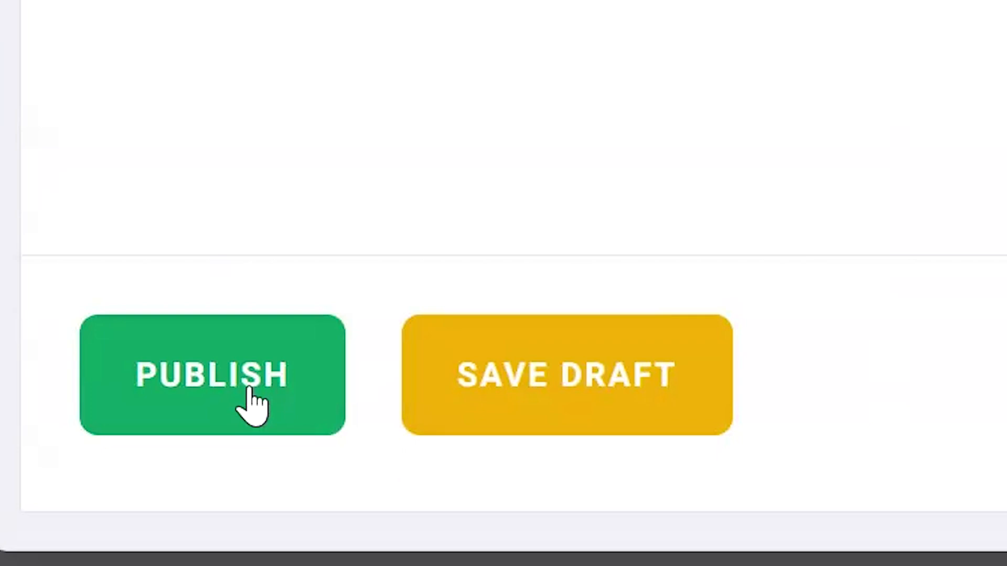
{"action": "left_click", "coordinate": [251, 404]}
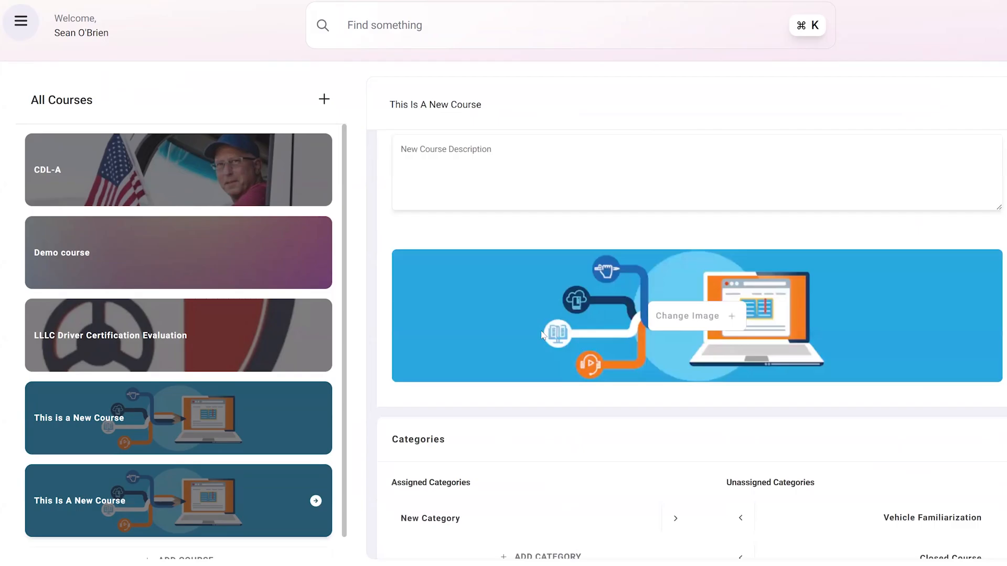
{"action": "scroll", "coordinate": [469, 193], "scroll_direction": "up", "scroll_amount": 2}
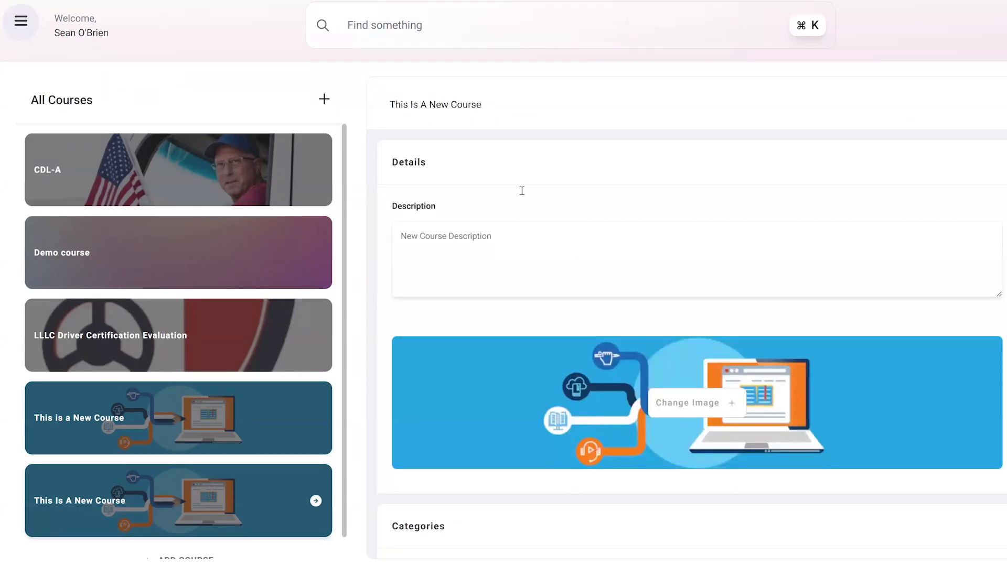
{"action": "scroll", "coordinate": [522, 193], "scroll_direction": "down", "scroll_amount": 5}
{"action": "scroll", "coordinate": [524, 196], "scroll_direction": "down", "scroll_amount": 1}
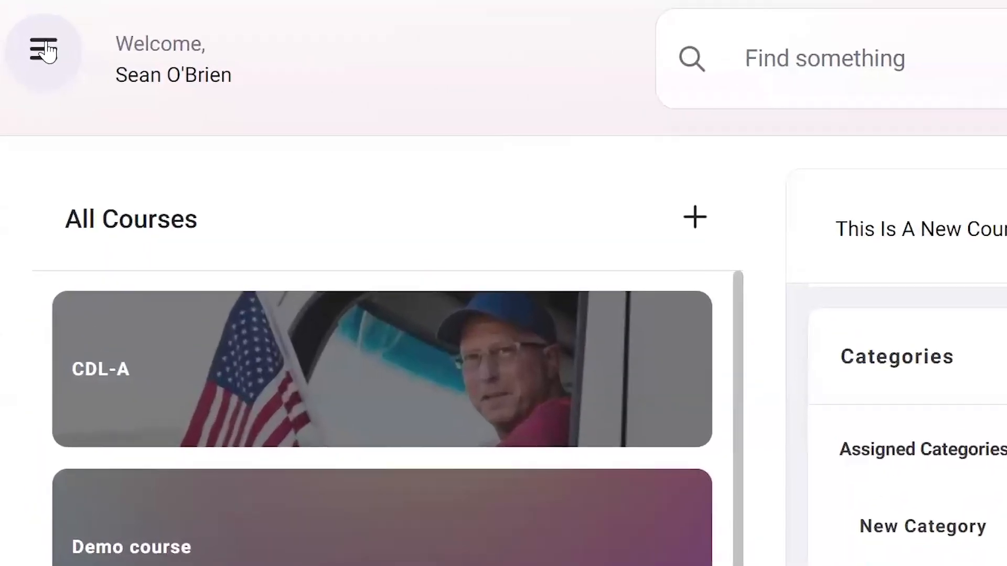
Switch from the courses to the Instructors page under User Management
{"action": "left_click", "coordinate": [27, 29]}
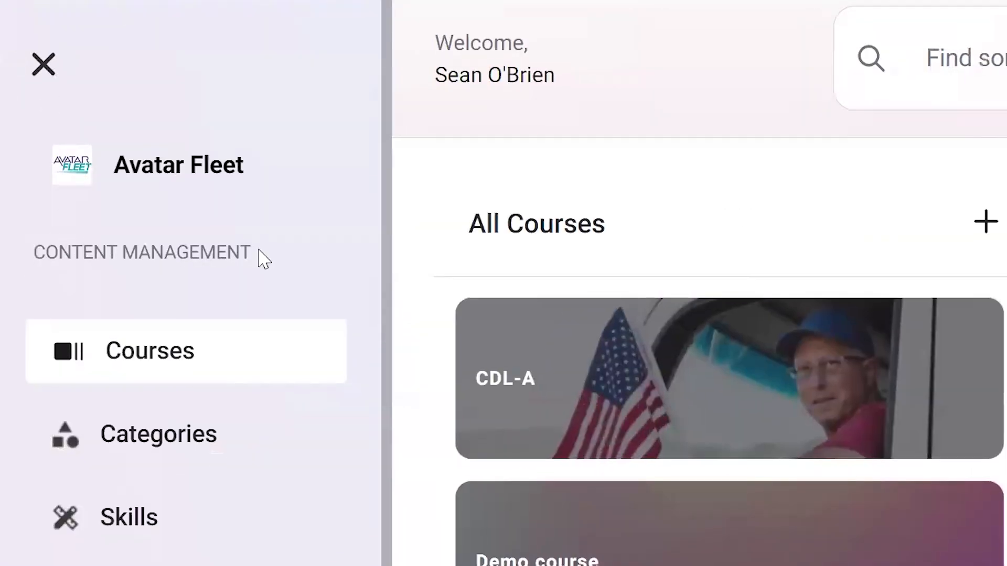
{"action": "left_click", "coordinate": [164, 420]}
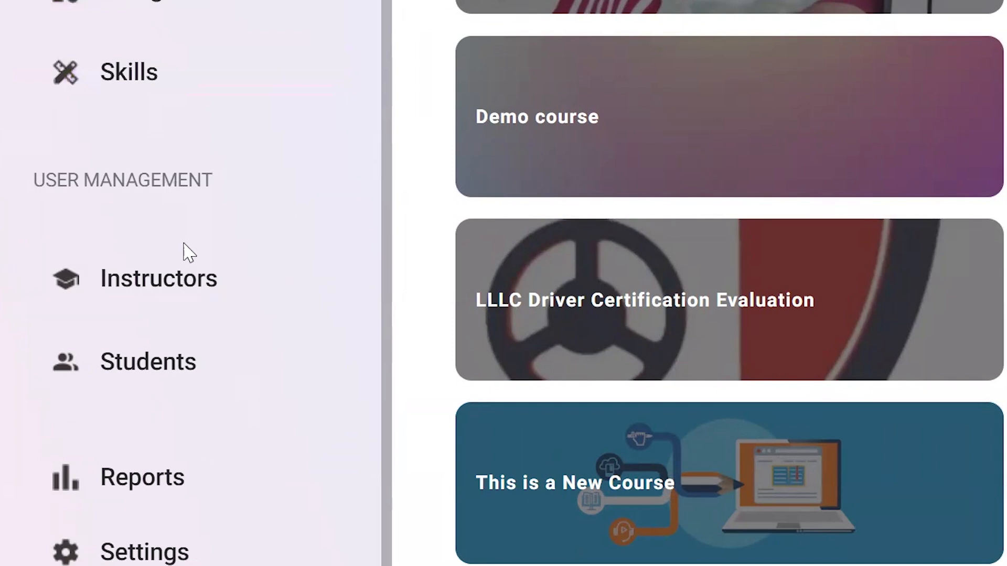
{"action": "left_click", "coordinate": [190, 281]}
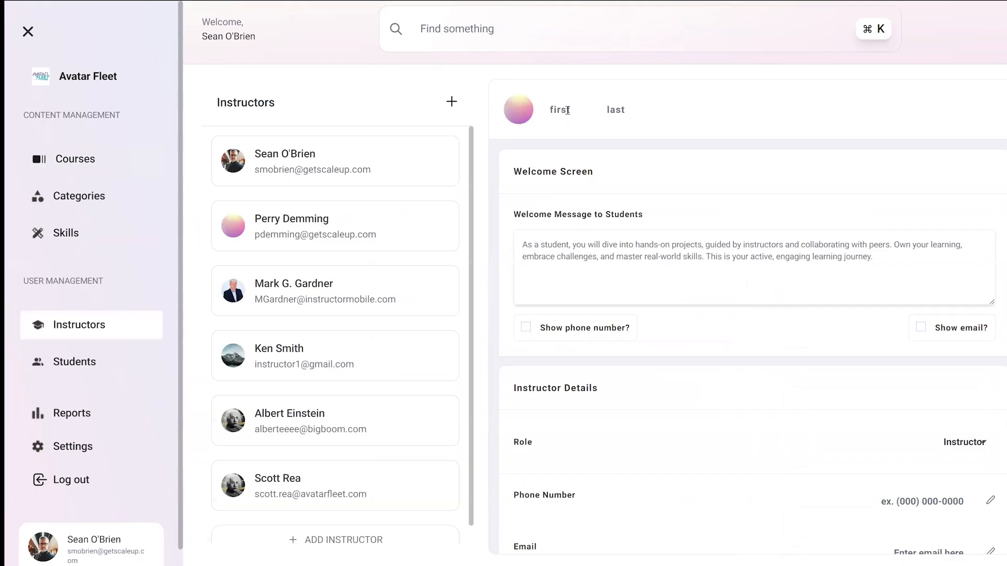
Examine the new instructor form's first and last name fields, welcome screen options, role and contact details
{"action": "left_click", "coordinate": [567, 110]}
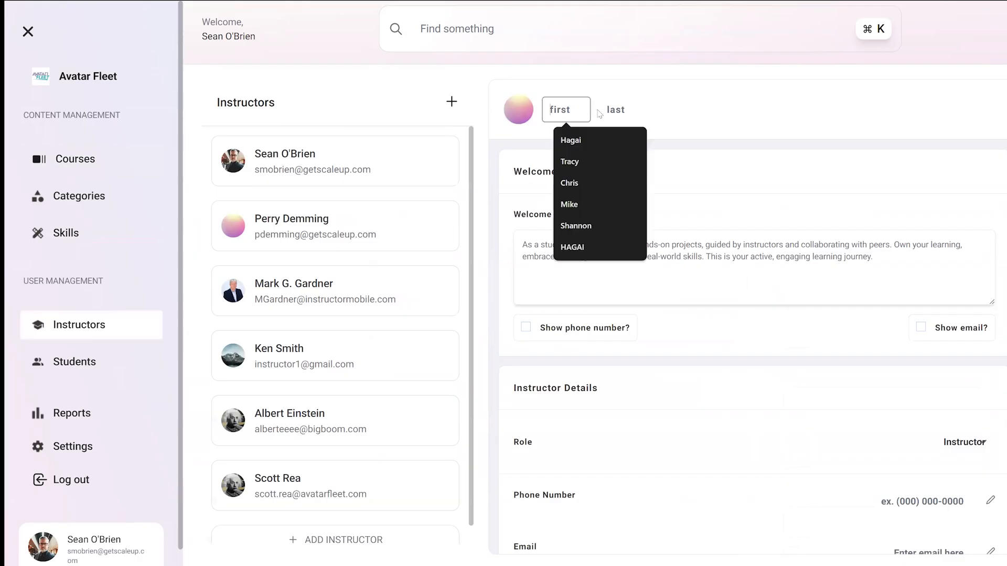
{"action": "left_click", "coordinate": [624, 110]}
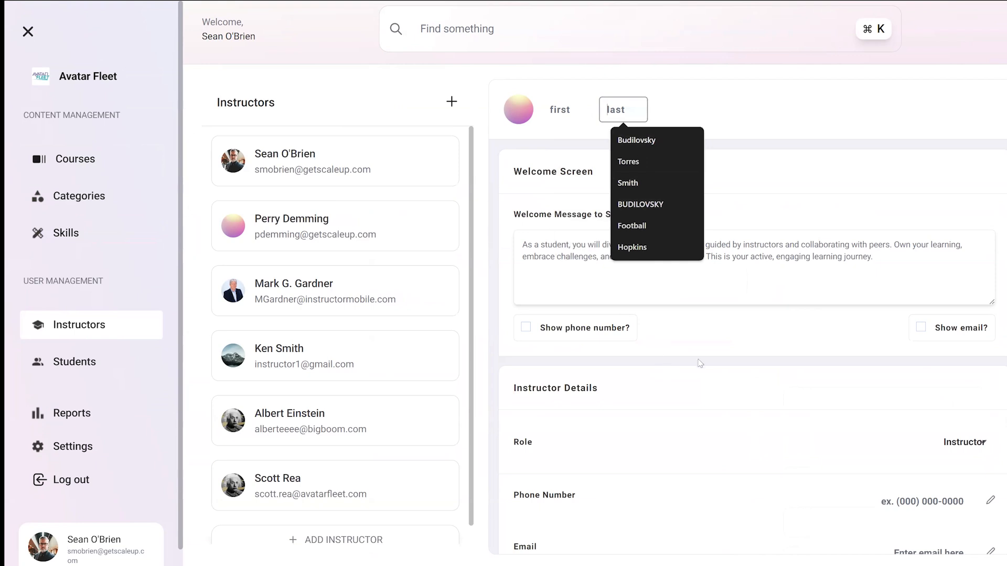
{"action": "scroll", "coordinate": [706, 361], "scroll_direction": "down", "scroll_amount": 1}
{"action": "scroll", "coordinate": [706, 361], "scroll_direction": "down", "scroll_amount": 1}
{"action": "left_click", "coordinate": [783, 278]}
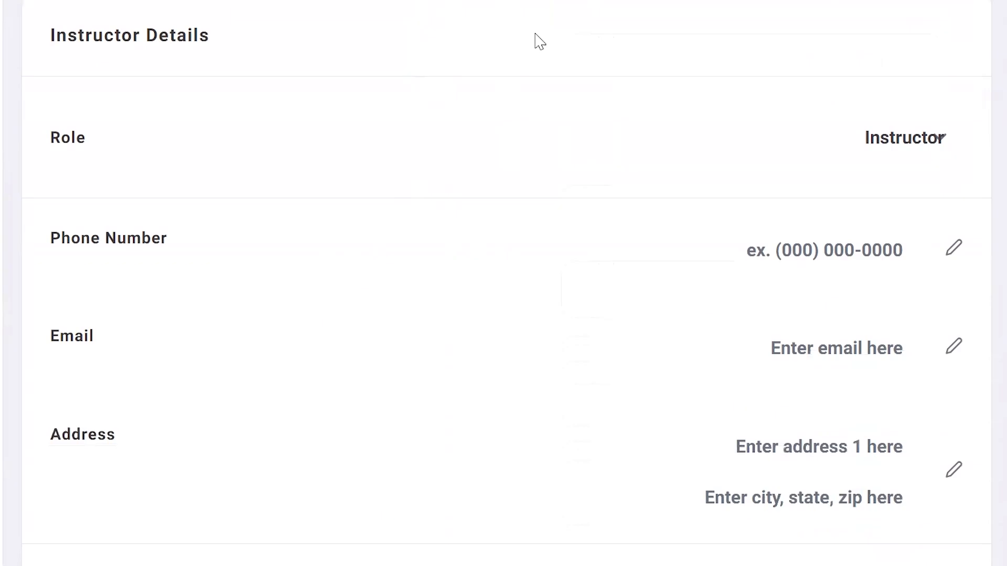
{"action": "scroll", "coordinate": [535, 34], "scroll_direction": "down", "scroll_amount": 5}
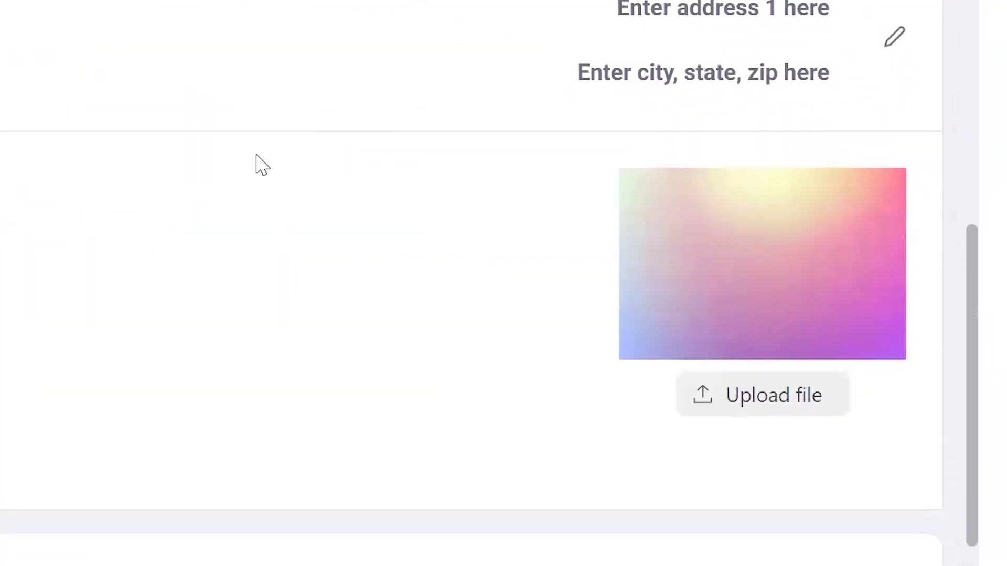
Assign the first unassigned student to the new instructor
{"action": "left_click", "coordinate": [681, 456]}
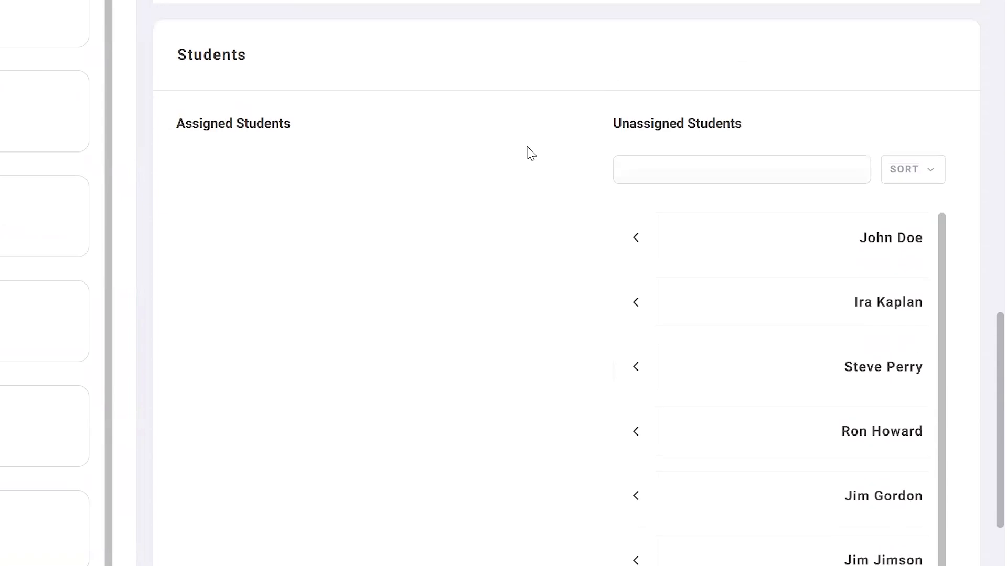
{"action": "left_click", "coordinate": [633, 237]}
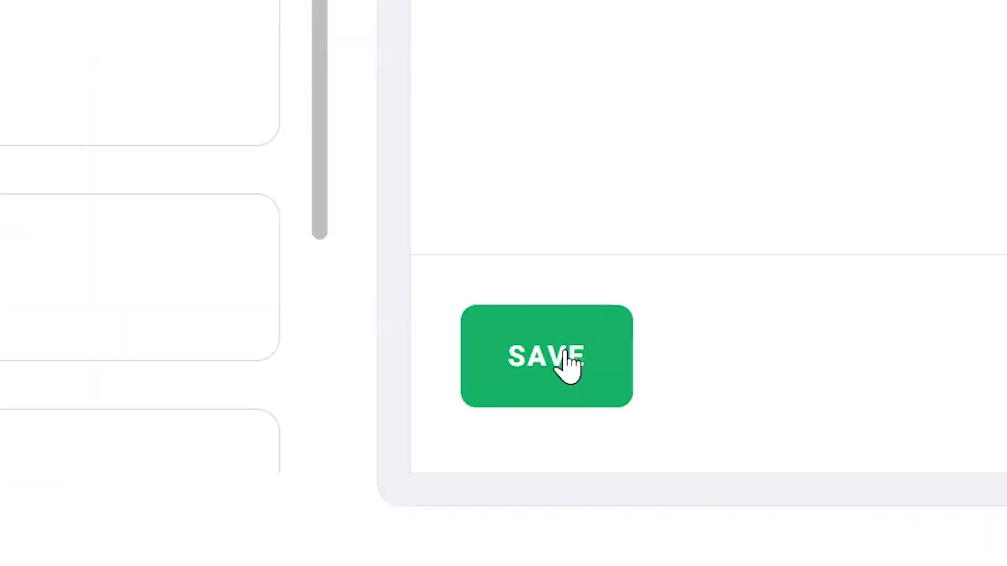
{"action": "left_click", "coordinate": [561, 364]}
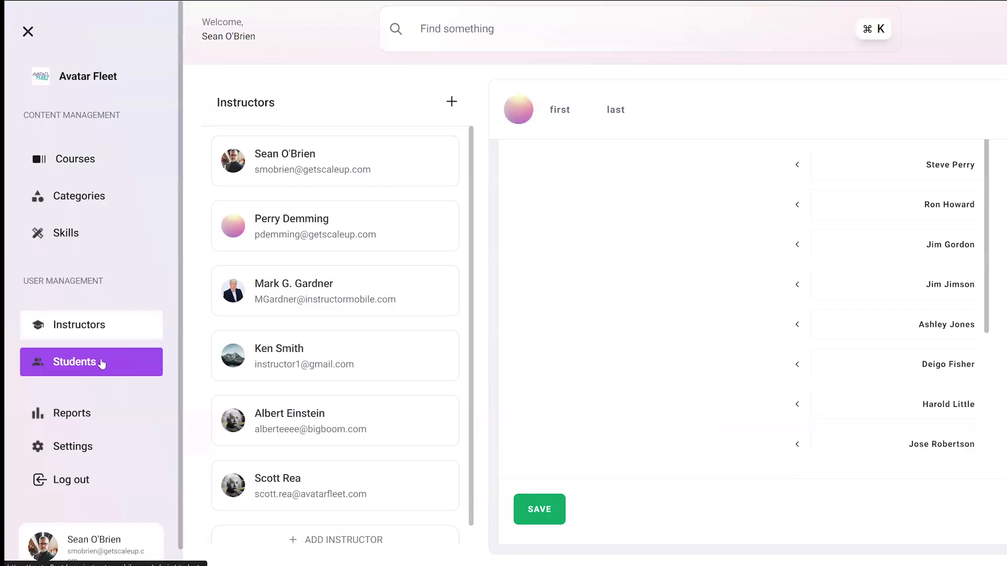
Switch to the student management page and examine the new student form's first and last name fields and avatar upload
{"action": "left_click", "coordinate": [102, 364]}
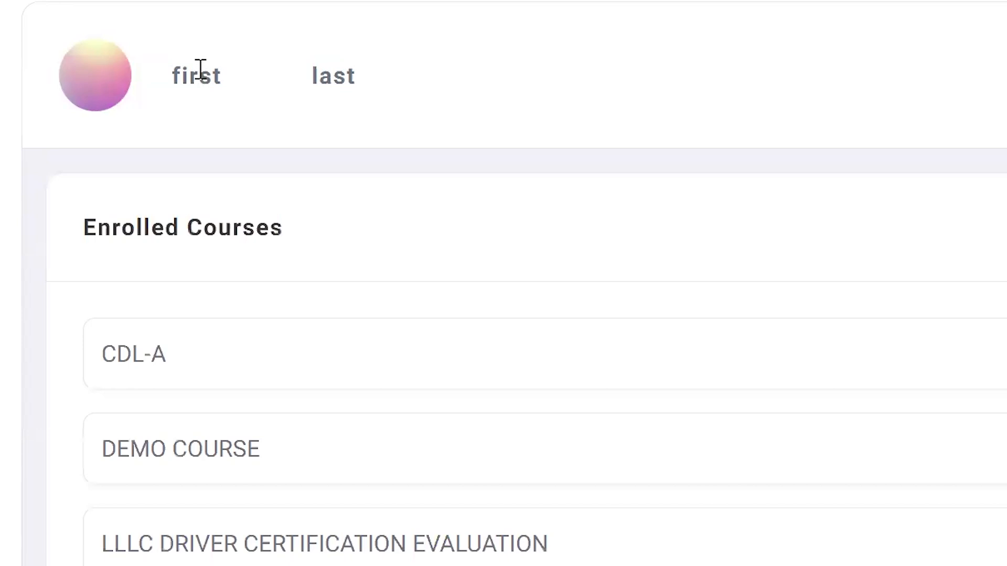
{"action": "left_click", "coordinate": [215, 76]}
{"action": "left_click", "coordinate": [326, 74]}
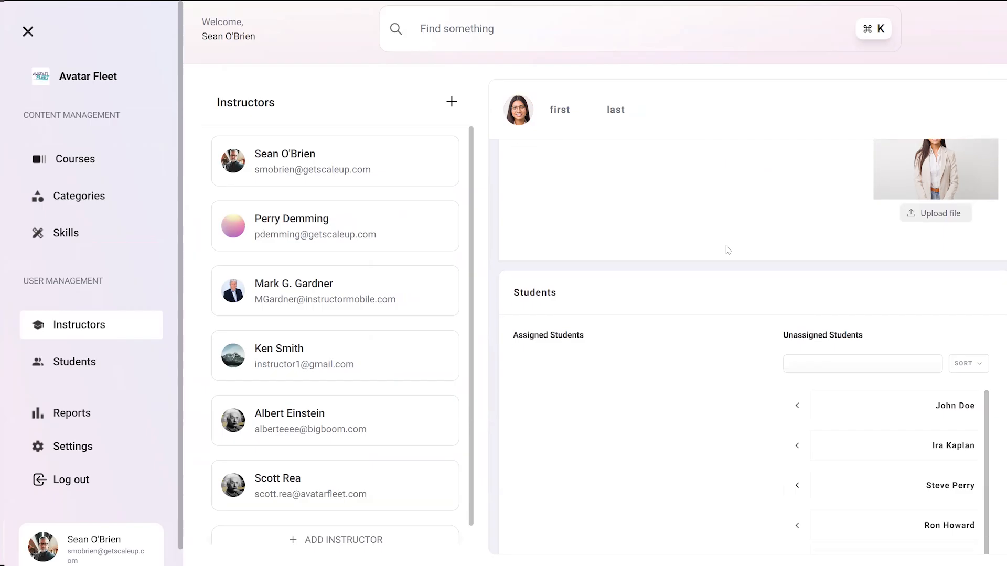
{"action": "scroll", "coordinate": [726, 251], "scroll_direction": "down", "scroll_amount": 5}
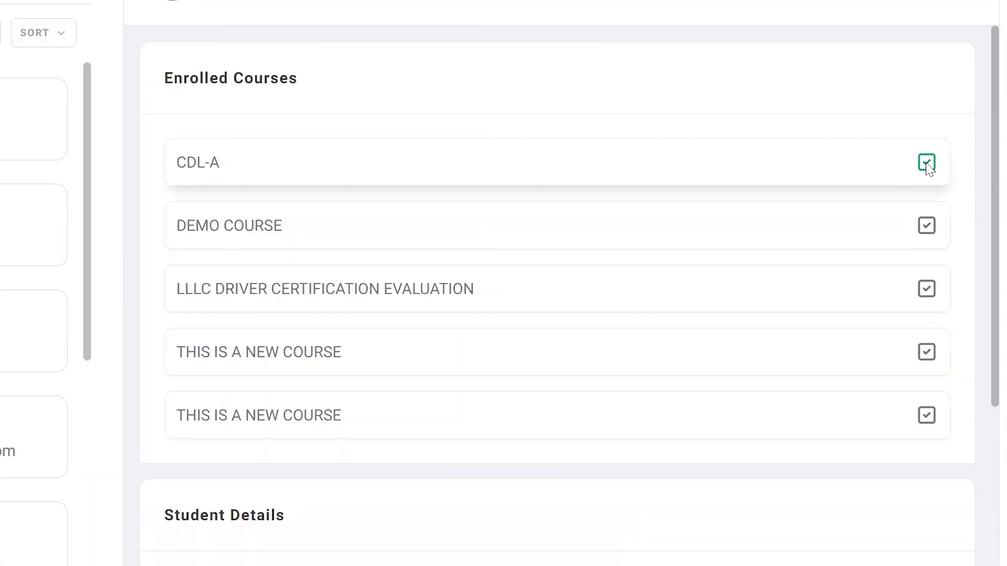
Enroll the new student in the CDL-A and DEMO COURSE courses
{"action": "left_click", "coordinate": [926, 226]}
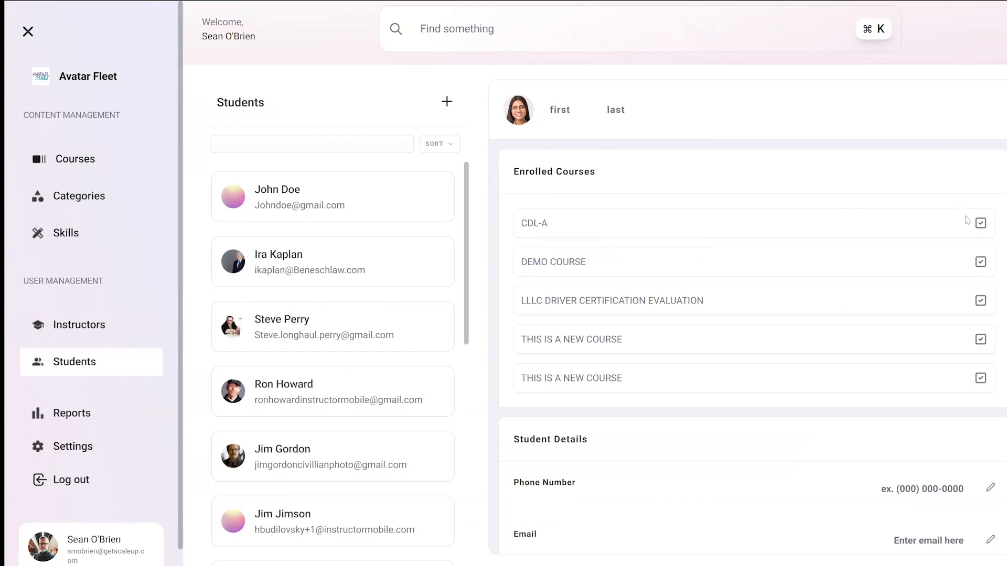
{"action": "left_click", "coordinate": [979, 261]}
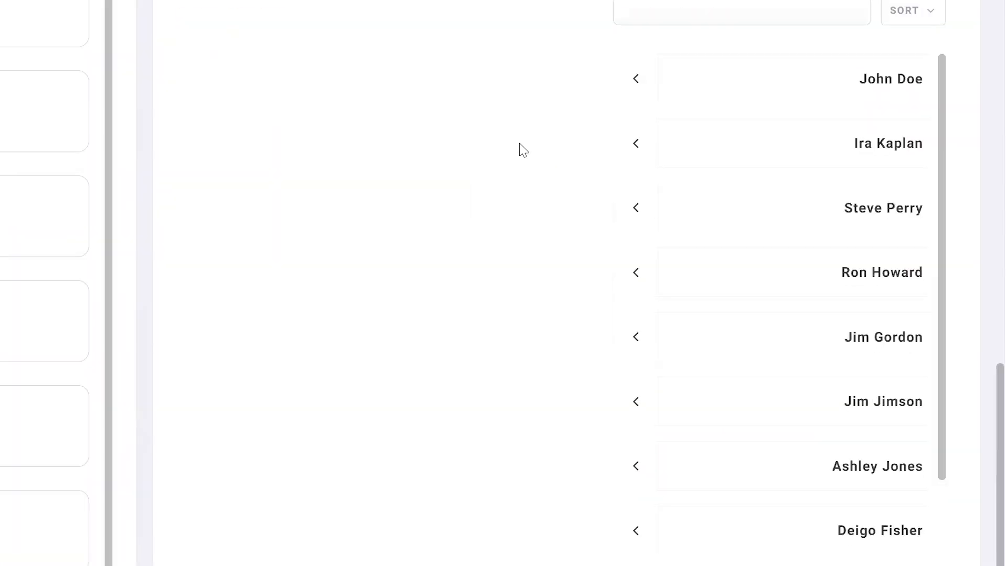
{"action": "scroll", "coordinate": [520, 151], "scroll_direction": "down", "scroll_amount": 1}
{"action": "scroll", "coordinate": [519, 150], "scroll_direction": "up", "scroll_amount": 4}
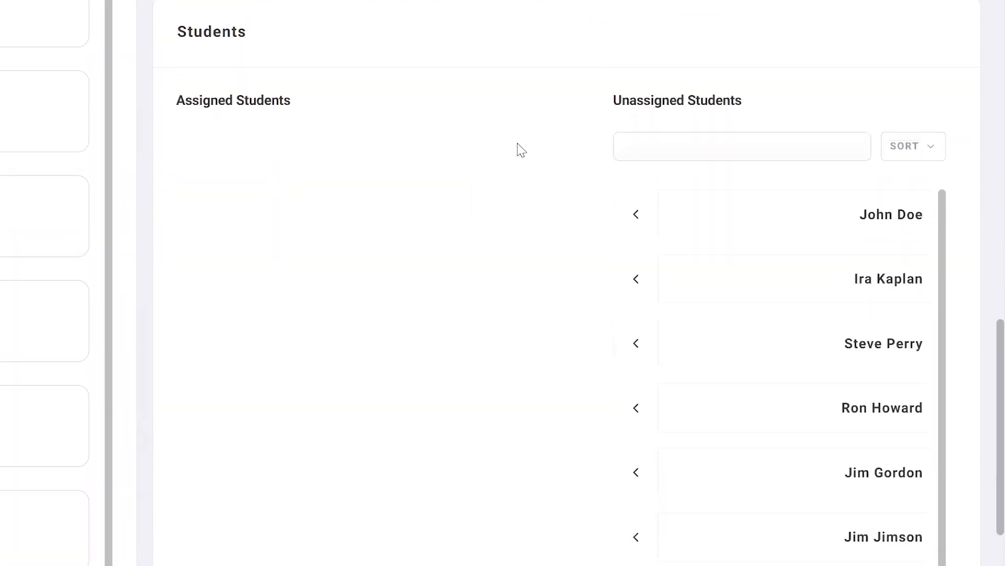
Assign the first listed student in the instructor form again and review the phone, email, address and avatar fields
{"action": "left_click", "coordinate": [635, 239]}
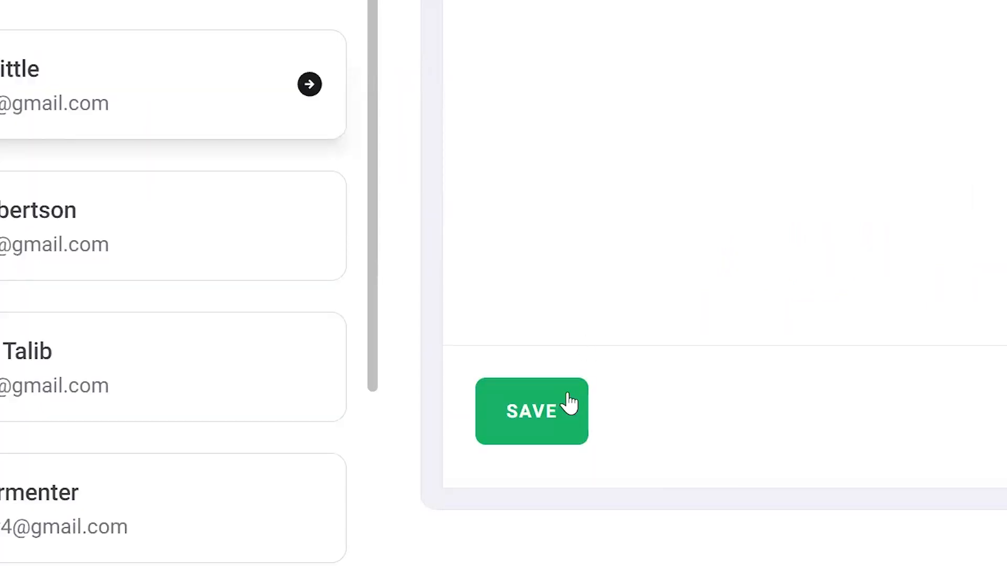
{"action": "left_click", "coordinate": [570, 404]}
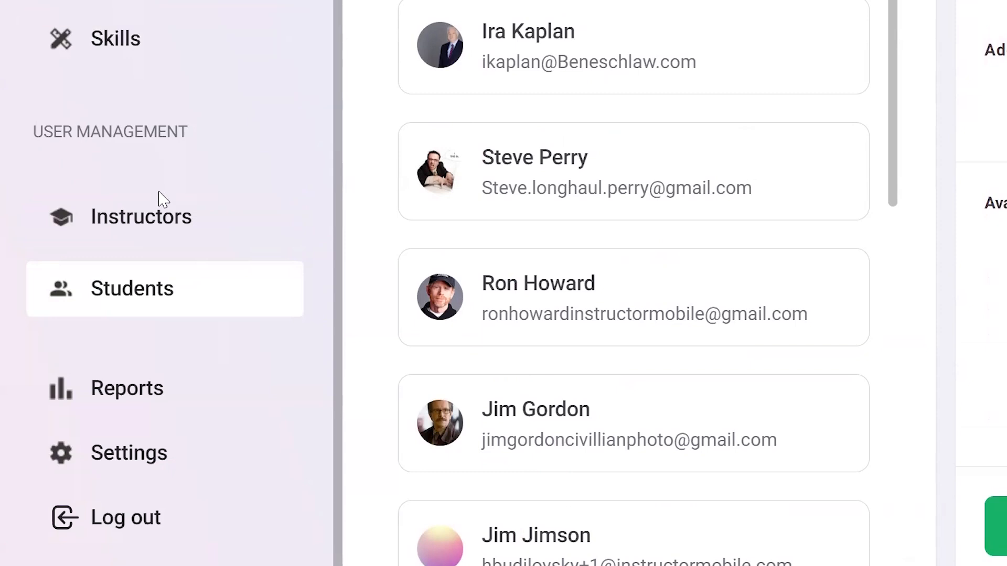
Open the reports page and look through the course and student choices for building a report
{"action": "left_click", "coordinate": [123, 407]}
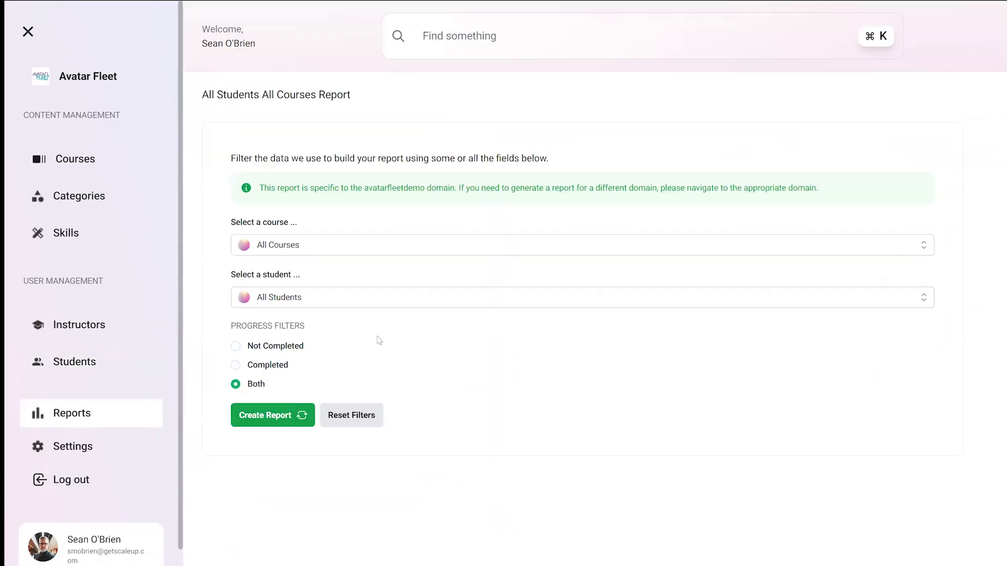
{"action": "left_click", "coordinate": [322, 245]}
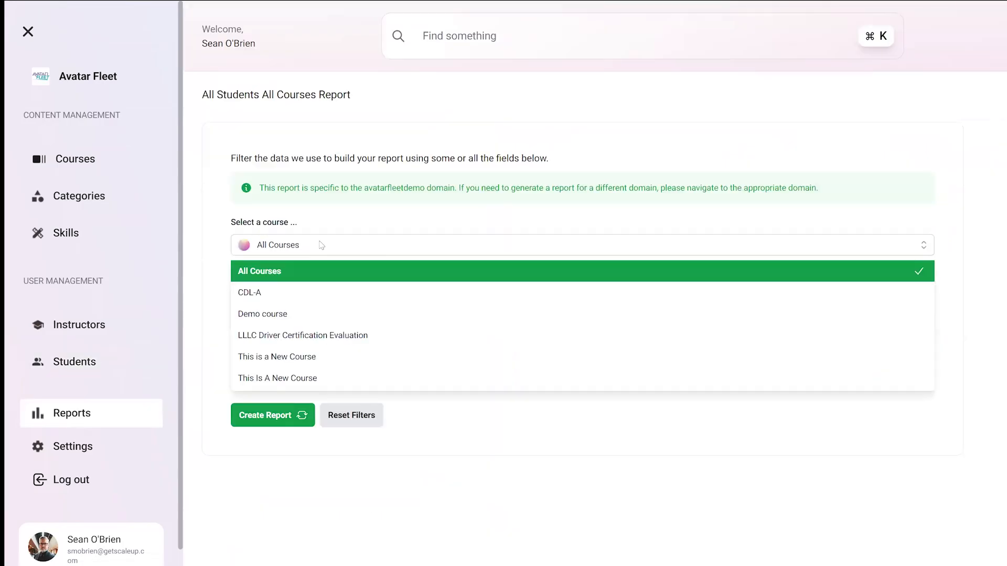
{"action": "left_click", "coordinate": [321, 245]}
{"action": "left_click", "coordinate": [325, 297]}
{"action": "left_click", "coordinate": [325, 296]}
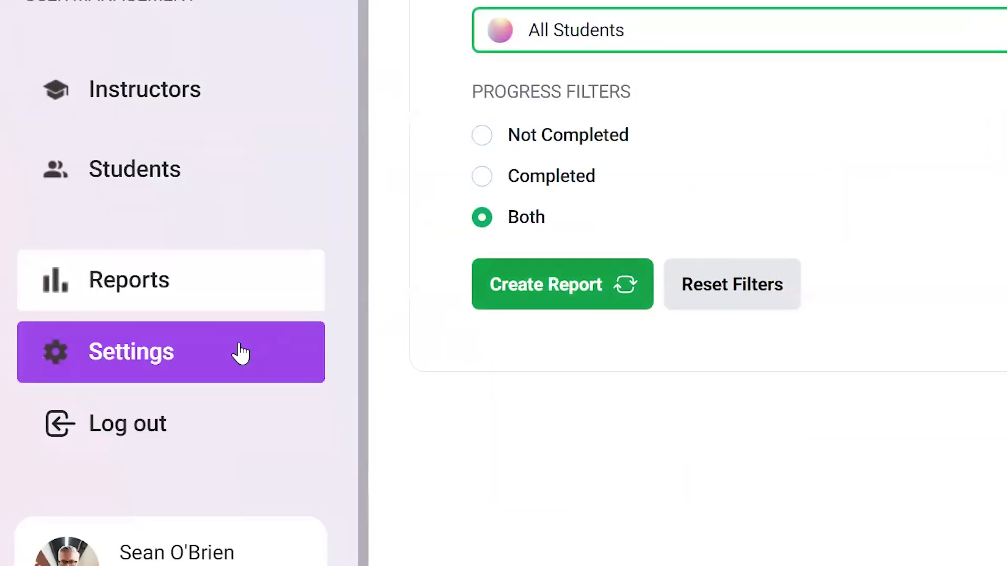
Review the company name, logo and CSV bulk upload settings, and return to the course list
{"action": "left_click", "coordinate": [240, 352]}
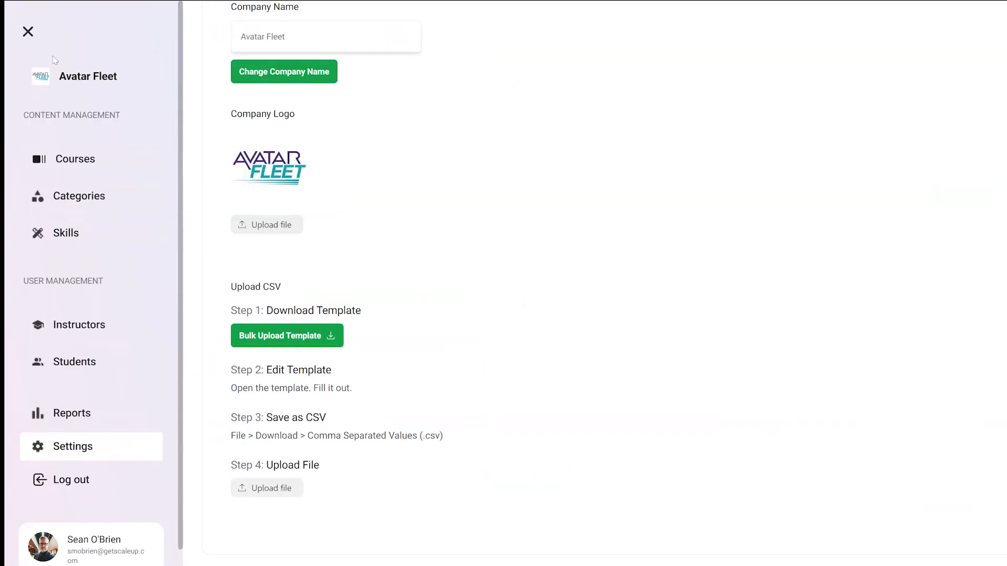
{"action": "left_click", "coordinate": [79, 158]}
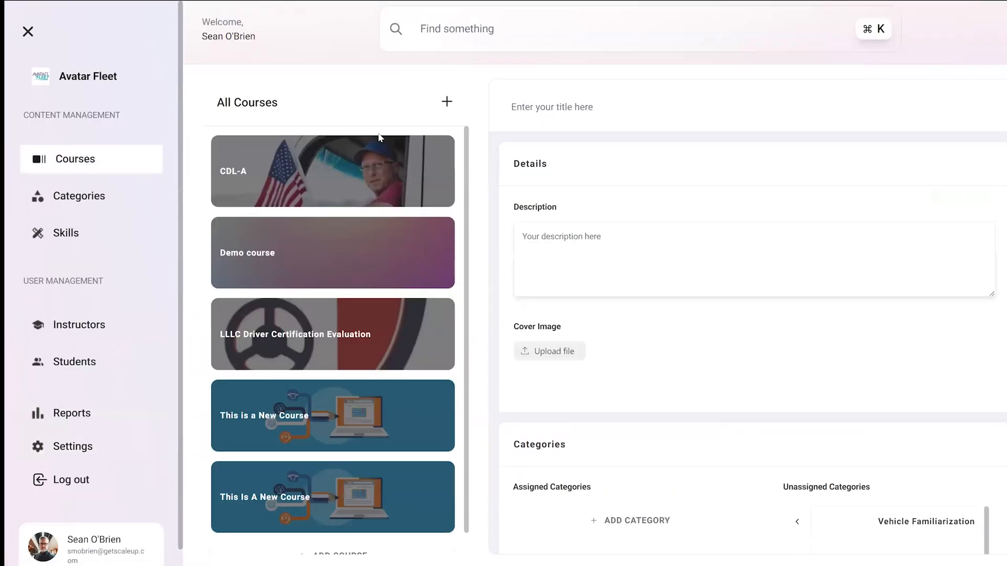